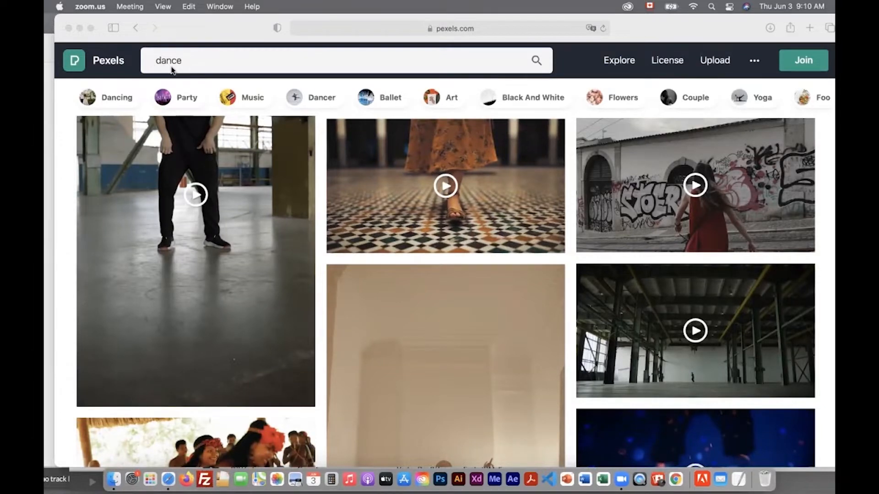
# Browse the dance video results on Pexels for stock footage
pyautogui.click(659, 113)
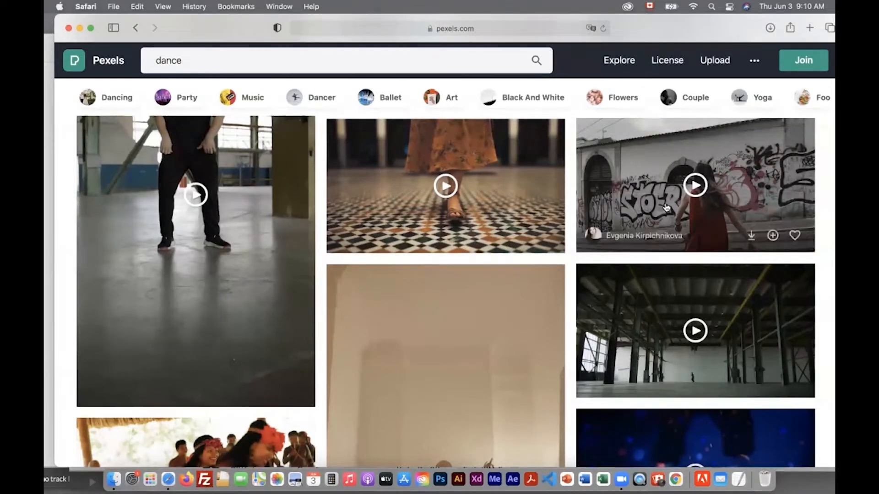
pyautogui.scroll(5, 613, 207)
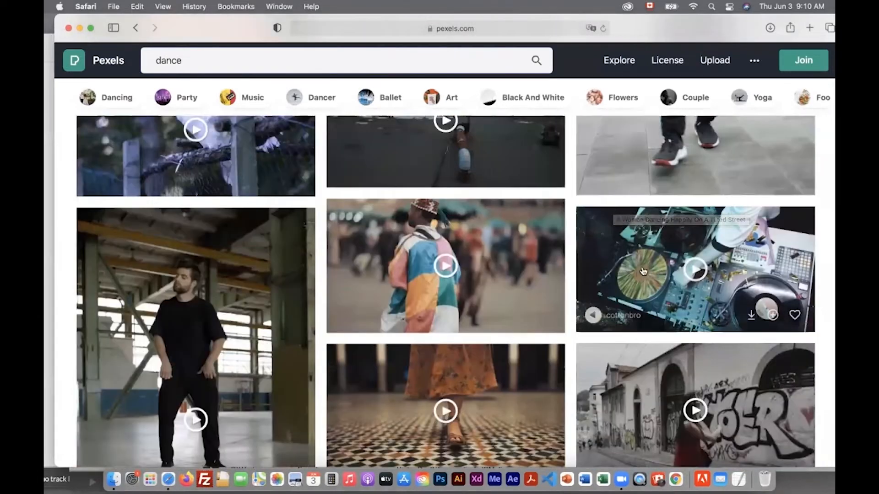
pyautogui.scroll(-5, 614, 207)
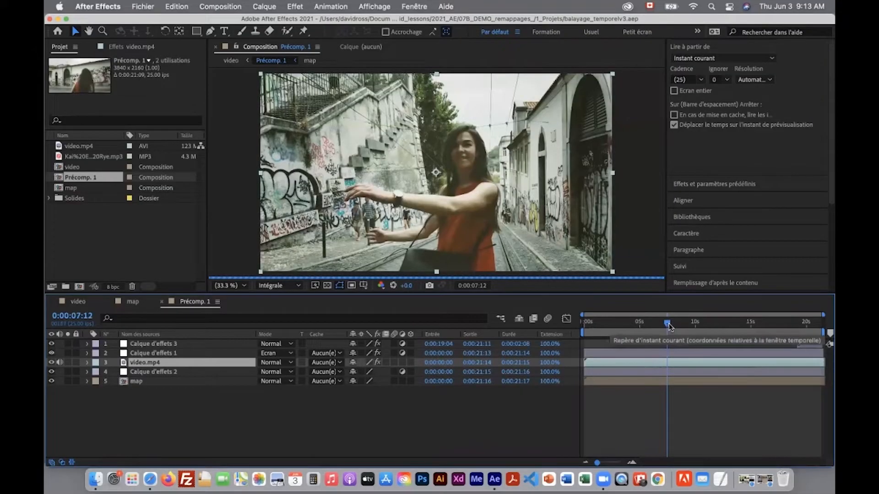
# In After Effects, preview Précomp. 1 at about 8 seconds and examine the banded gradient in the map composition
pyautogui.moveTo(669, 326); pyautogui.dragTo(679, 326)
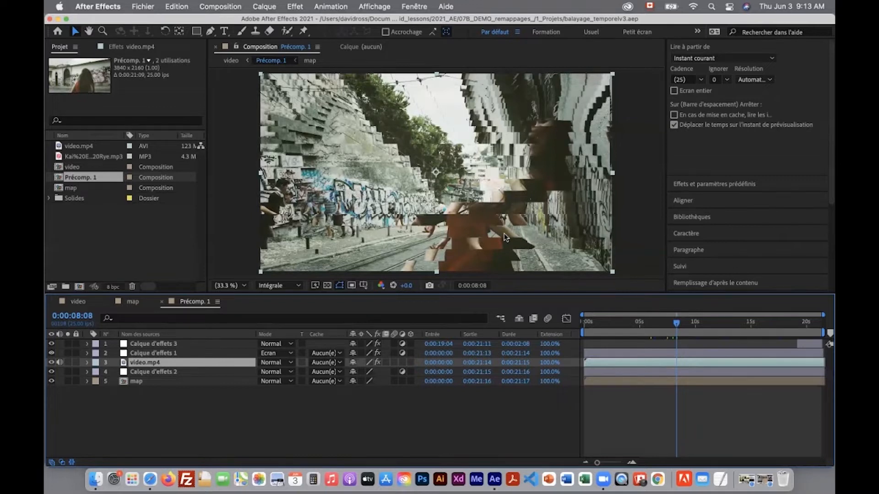
pyautogui.click(133, 301)
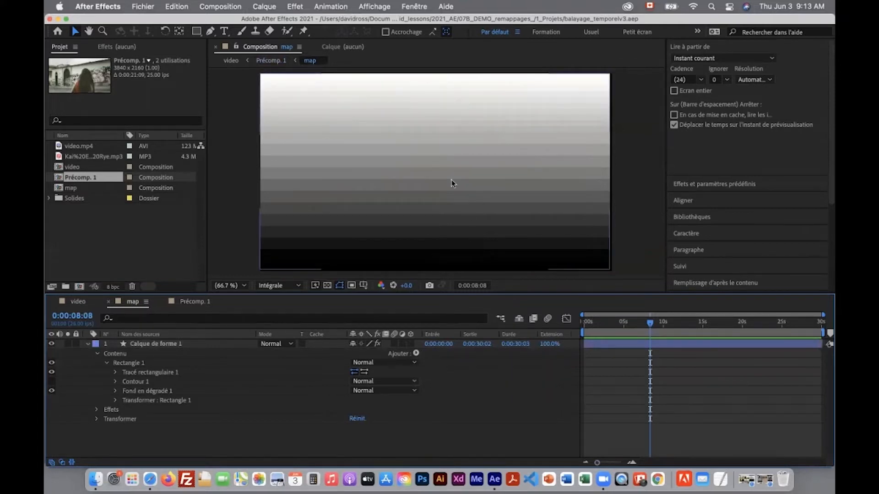
pyautogui.click(195, 301)
# Inspect the video.mp4 and map layers in the Précomp. 1 composition
pyautogui.click(175, 362)
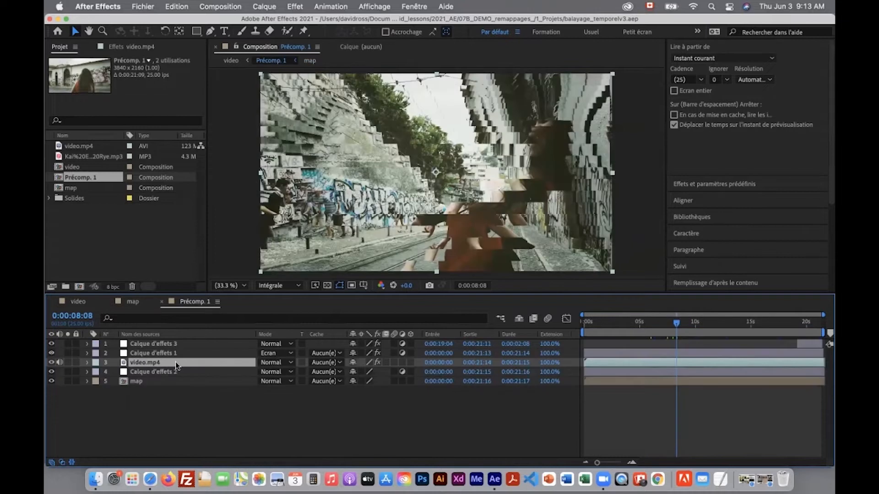
pyautogui.click(148, 380)
pyautogui.click(147, 364)
pyautogui.click(140, 381)
pyautogui.click(144, 361)
pyautogui.click(144, 381)
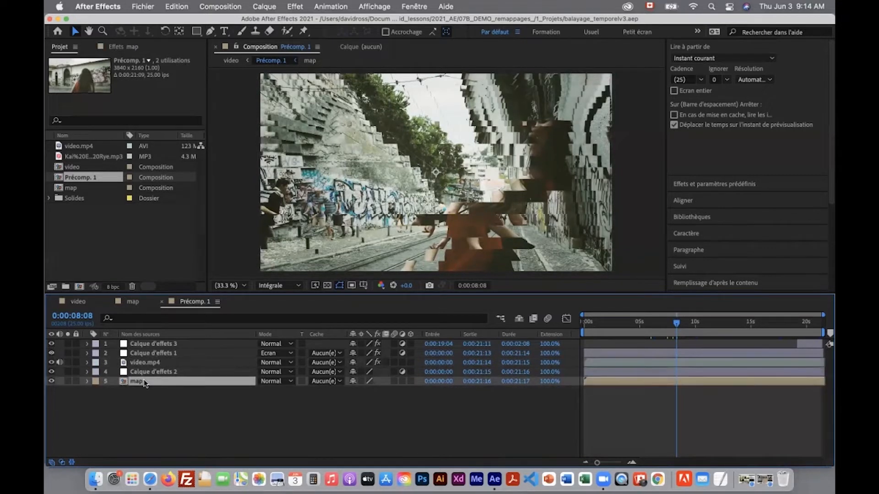
pyautogui.click(145, 362)
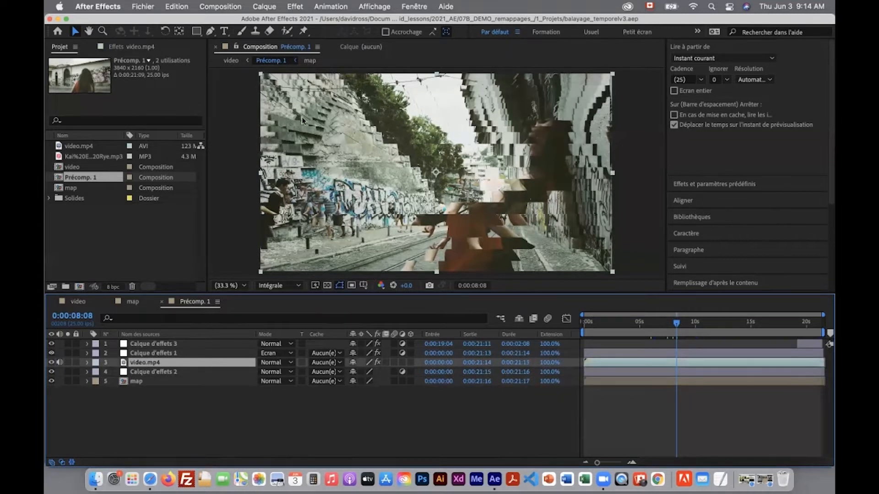
# Create a new composition and draw a full-frame rectangle filled with a linear white-to-black gradient
pyautogui.click(234, 8)
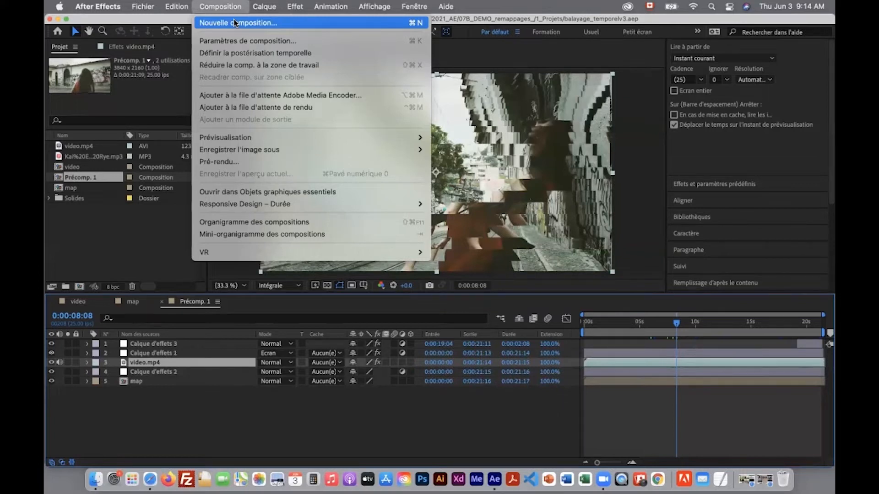
pyautogui.click(235, 23)
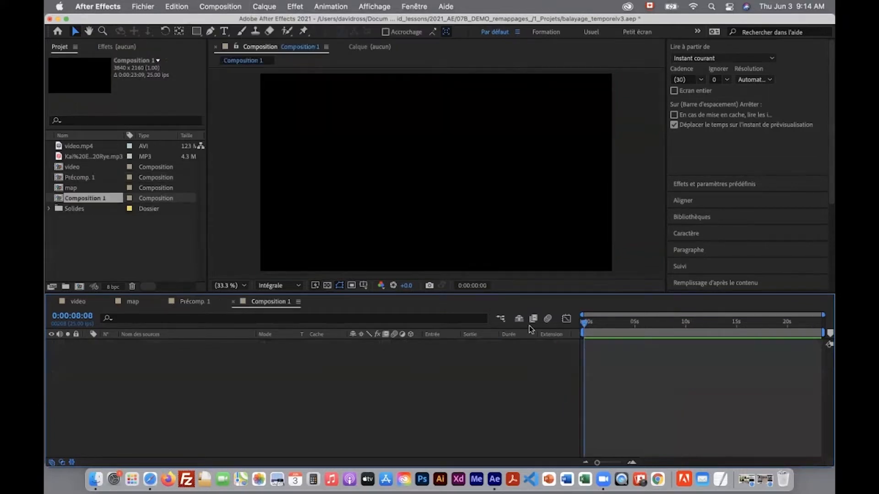
pyautogui.click(196, 32)
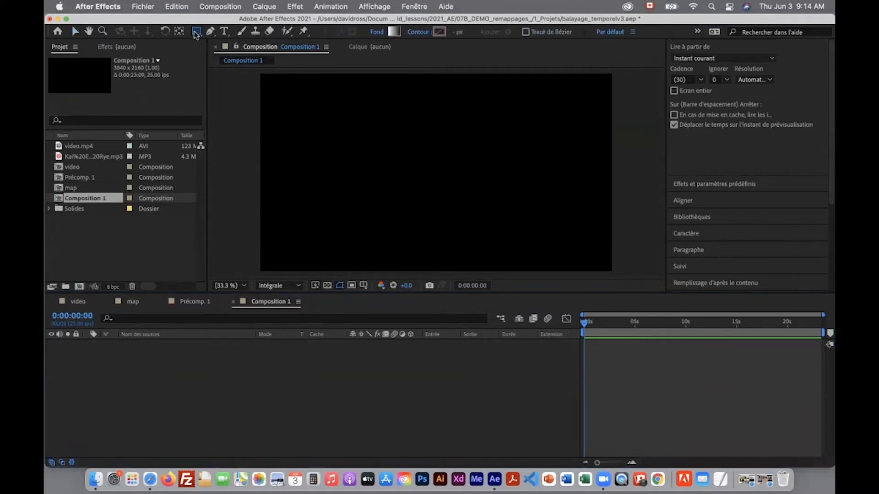
pyautogui.click(393, 32)
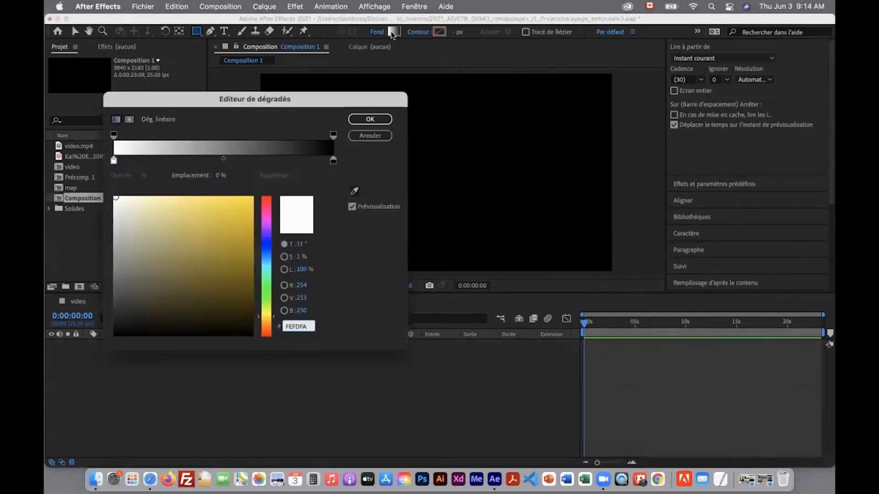
pyautogui.click(383, 118)
pyautogui.moveTo(260, 73); pyautogui.dragTo(612, 270)
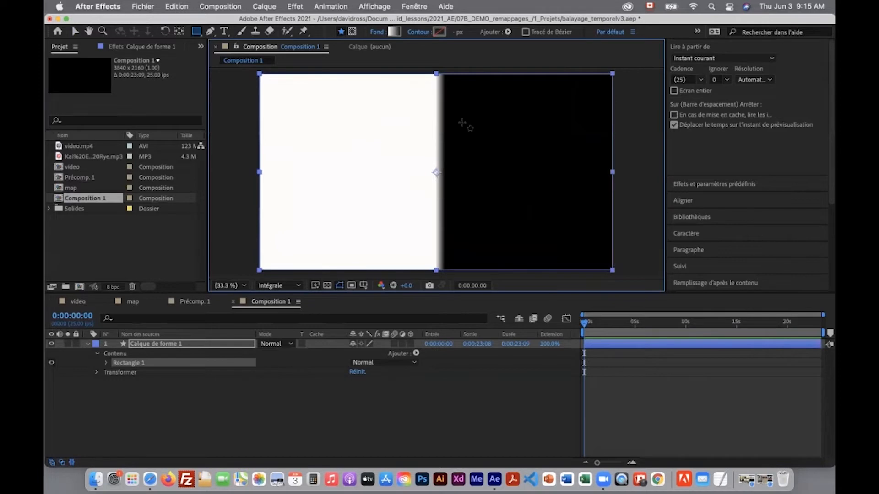
# Stretch the rectangle's gradient vertically so it runs from white at the frame's top edge to black at its bottom edge
pyautogui.click(106, 363)
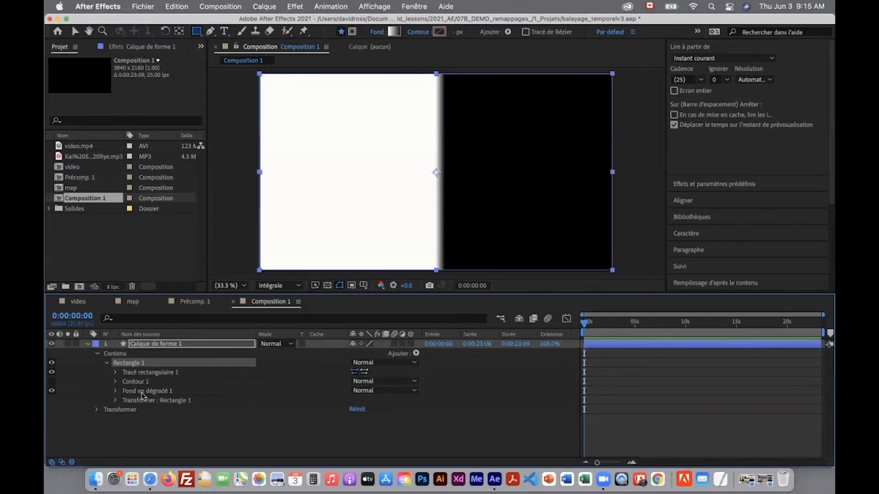
pyautogui.click(142, 392)
pyautogui.click(76, 32)
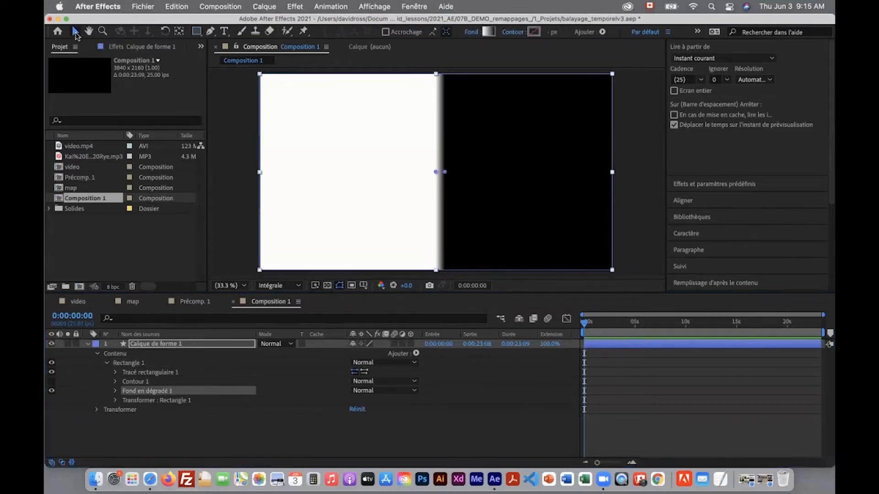
pyautogui.moveTo(444, 172); pyautogui.dragTo(435, 270)
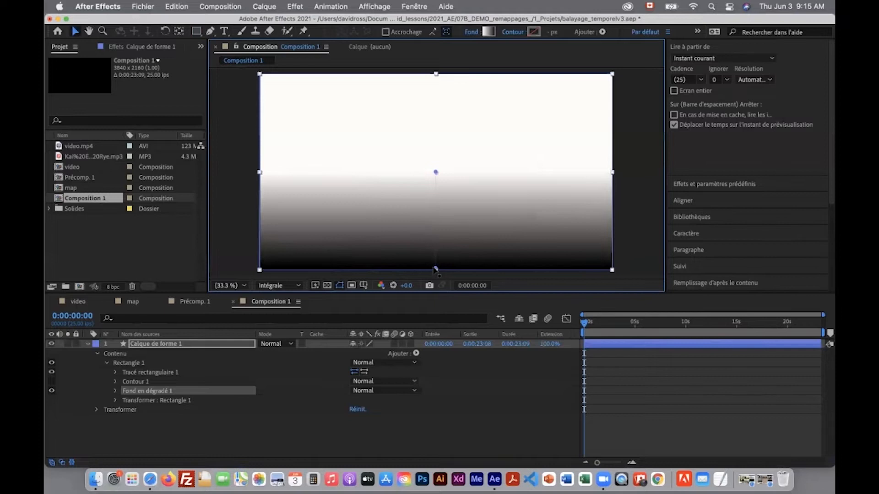
pyautogui.click(115, 391)
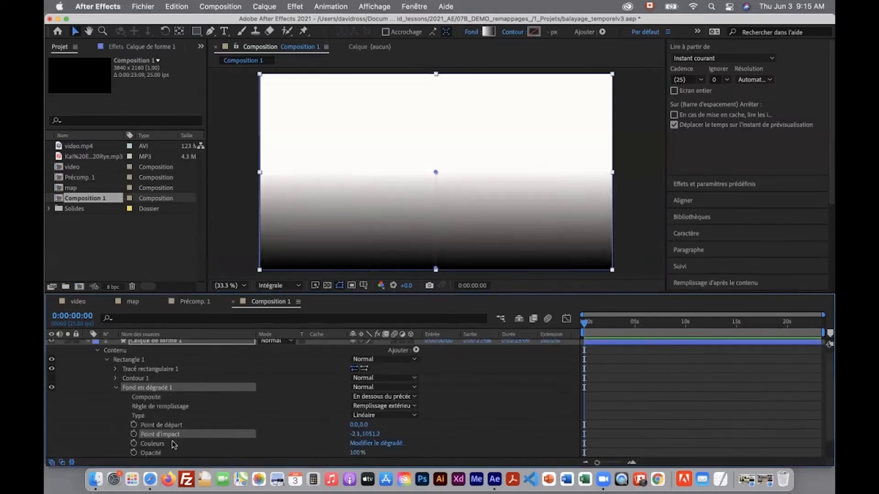
pyautogui.moveTo(435, 172); pyautogui.dragTo(436, 73)
pyautogui.moveTo(435, 270); pyautogui.dragTo(435, 270)
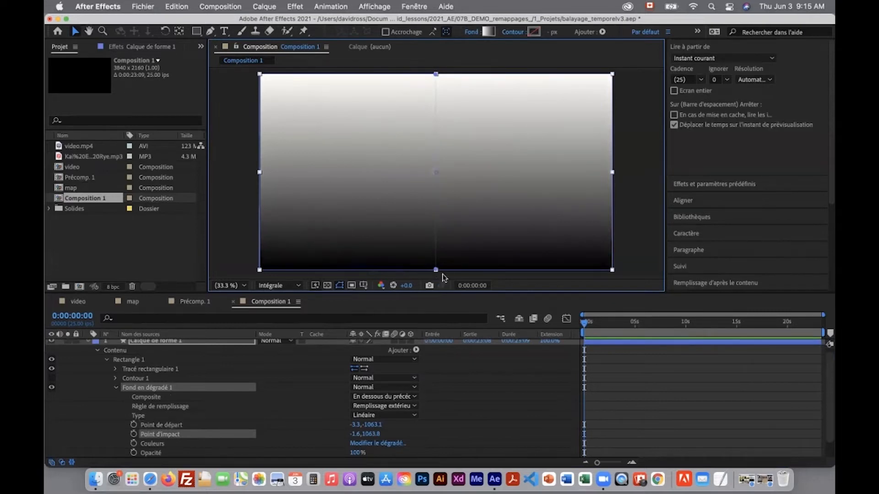
# Apply the CC Block Load effect to the shape layer with Completion at 1.0 and Scans at 15
pyautogui.click(87, 343)
pyautogui.click(155, 345)
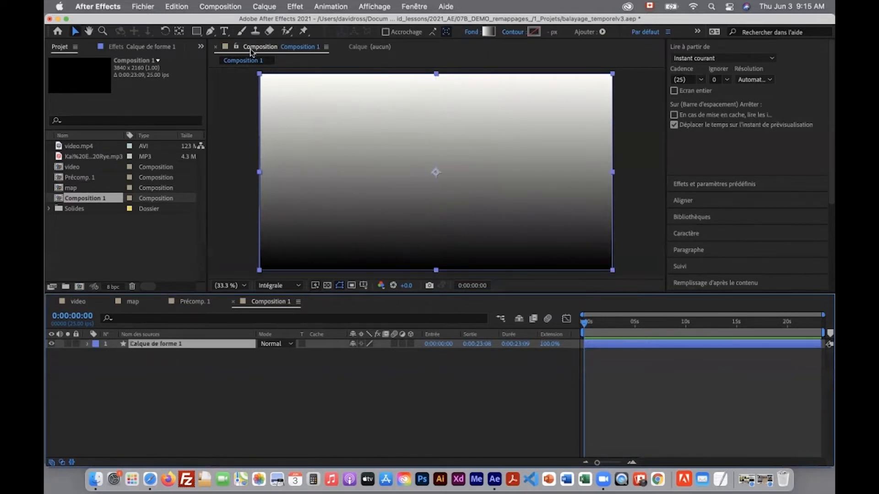
pyautogui.click(295, 7)
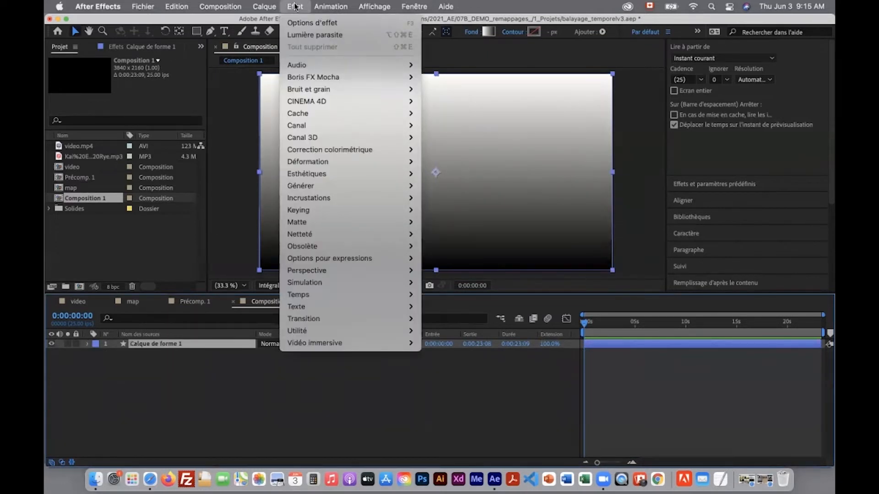
pyautogui.moveTo(314, 173)
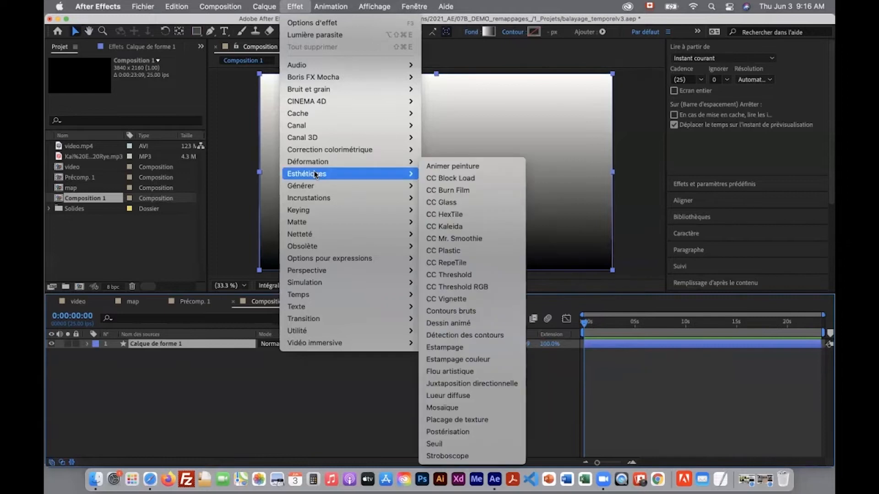
pyautogui.click(444, 180)
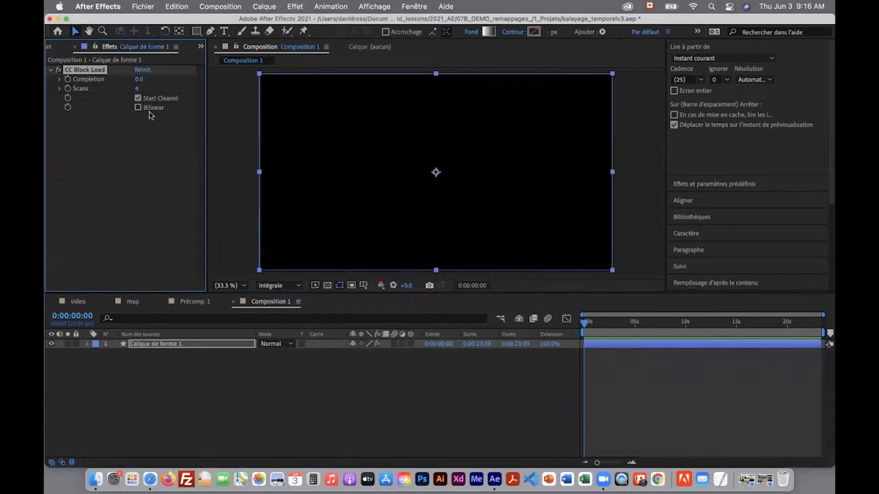
pyautogui.moveTo(139, 84)
pyautogui.mouseDown()
pyautogui.moveTo(161, 84)
pyautogui.moveTo(135, 80)
pyautogui.moveTo(139, 87)
pyautogui.mouseUp()
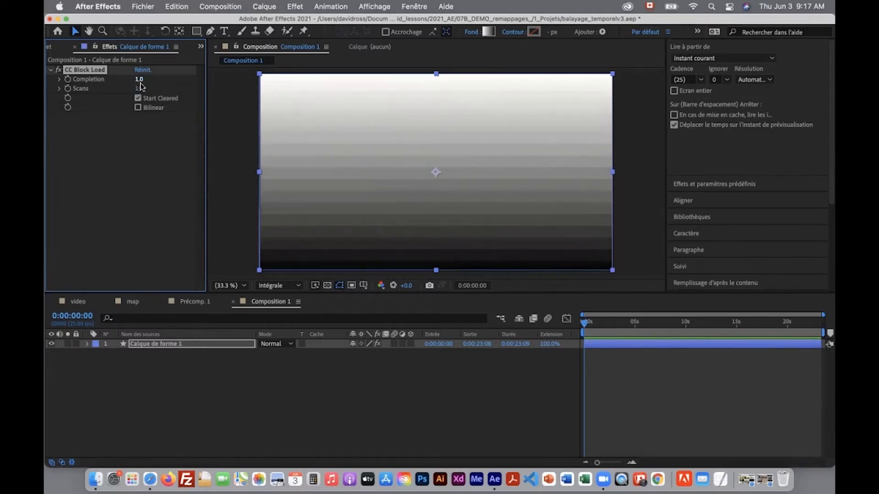
# Raise the gradient's end point to about 14.7, 885.7 to widen the black band at the base
pyautogui.click(87, 344)
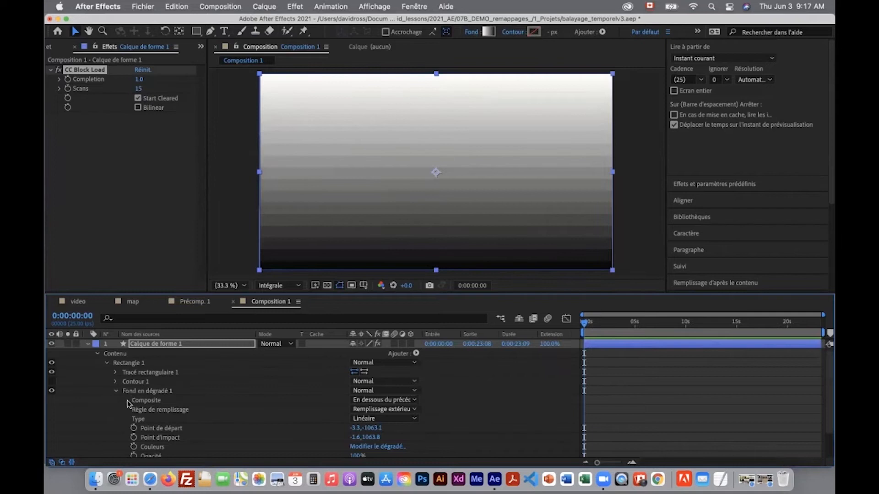
pyautogui.click(154, 393)
pyautogui.moveTo(435, 270); pyautogui.dragTo(436, 243)
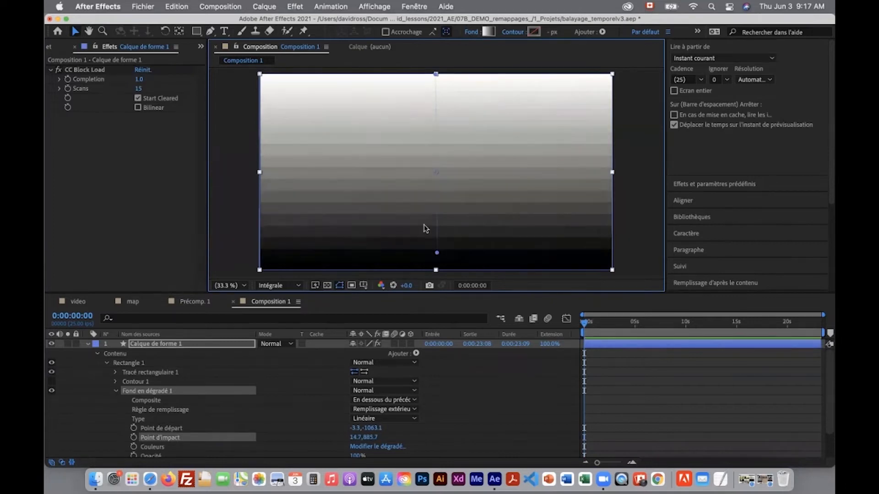
pyautogui.click(87, 344)
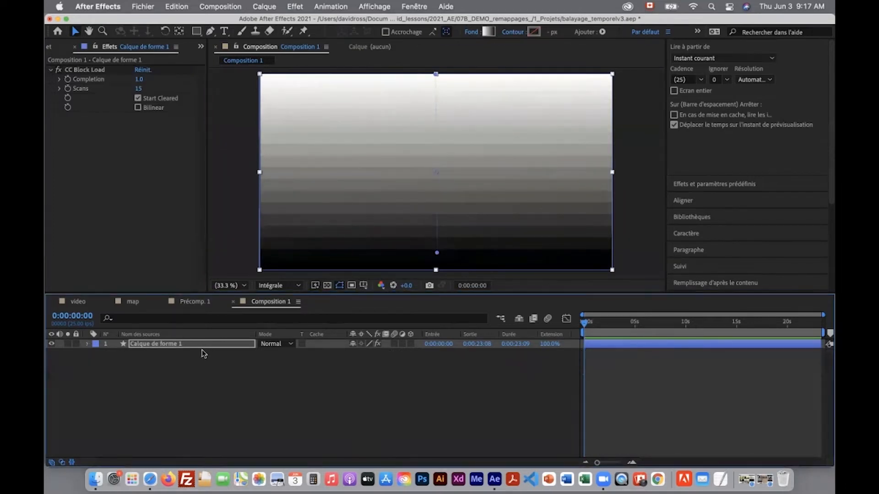
# Rename the gradient composition map2 and create a new composition from video.mp4
pyautogui.click(50, 47)
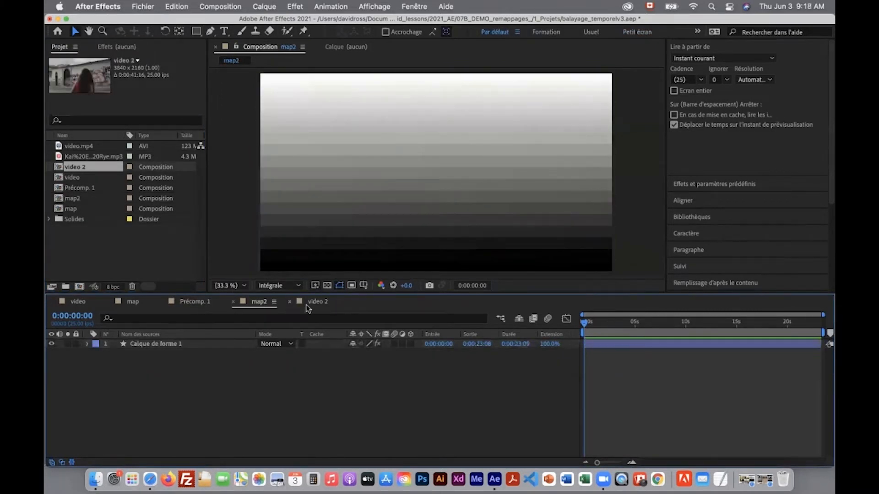
pyautogui.click(315, 301)
# Compare the map2 gradient composition with the video 2 composition
pyautogui.click(259, 302)
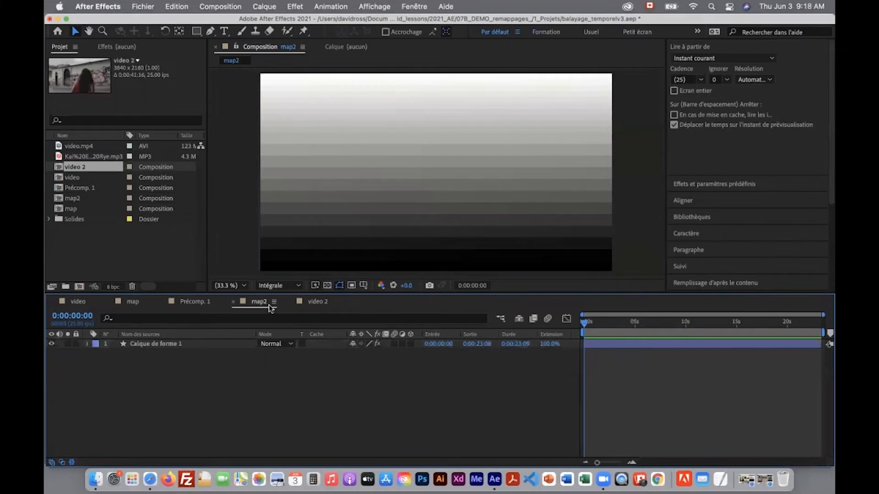
pyautogui.click(313, 303)
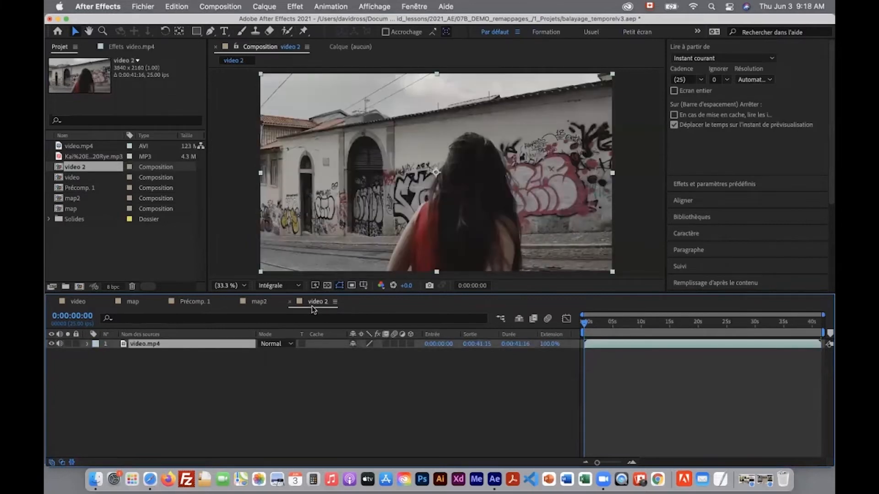
pyautogui.click(263, 307)
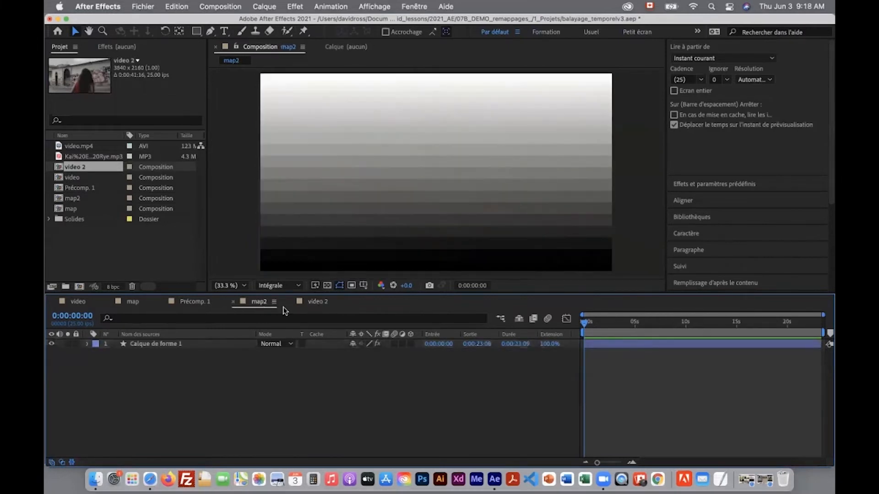
pyautogui.click(316, 308)
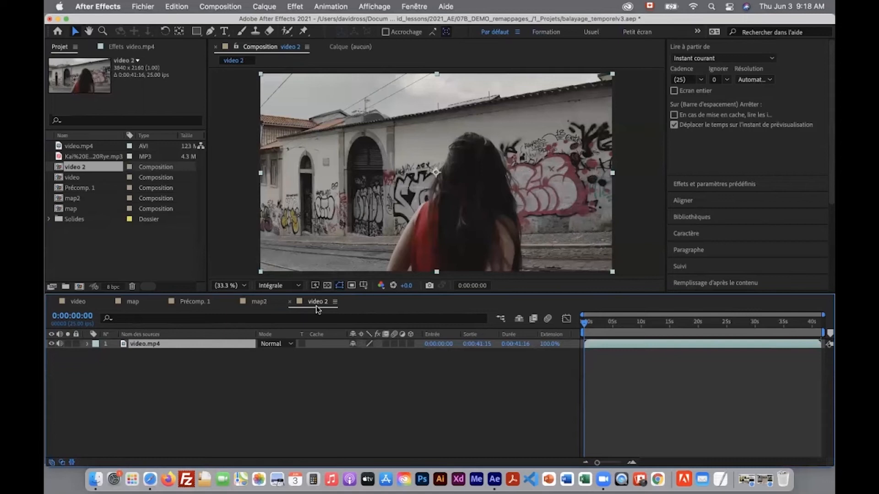
pyautogui.click(259, 304)
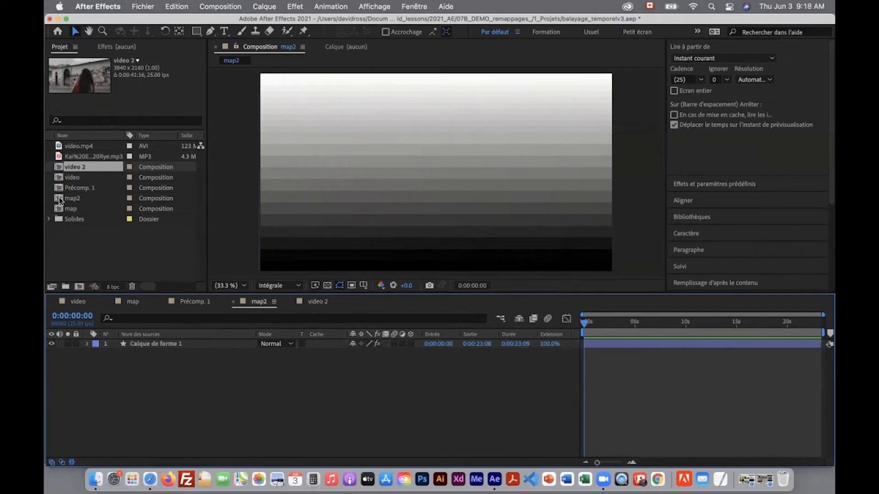
pyautogui.click(318, 301)
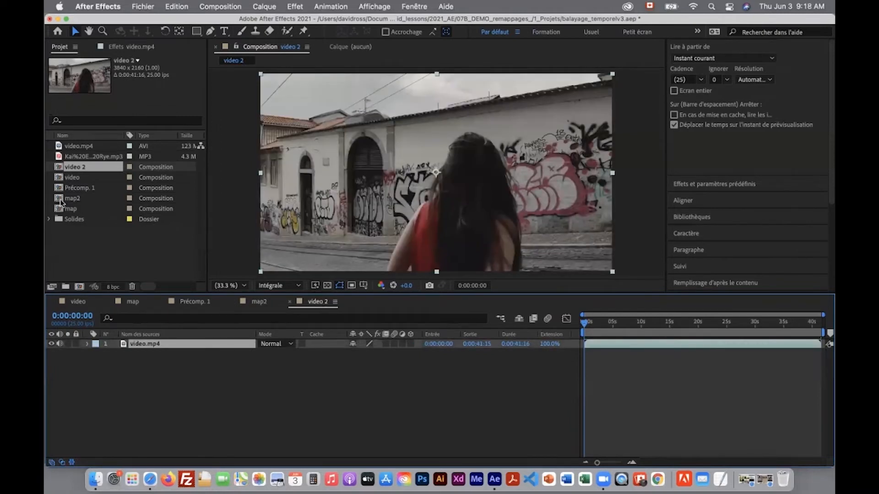
# Place map2 beneath video.mp4 in video 2 and shorten the work area to the end of the map2 layer
pyautogui.moveTo(60, 202); pyautogui.dragTo(153, 358)
pyautogui.click(147, 344)
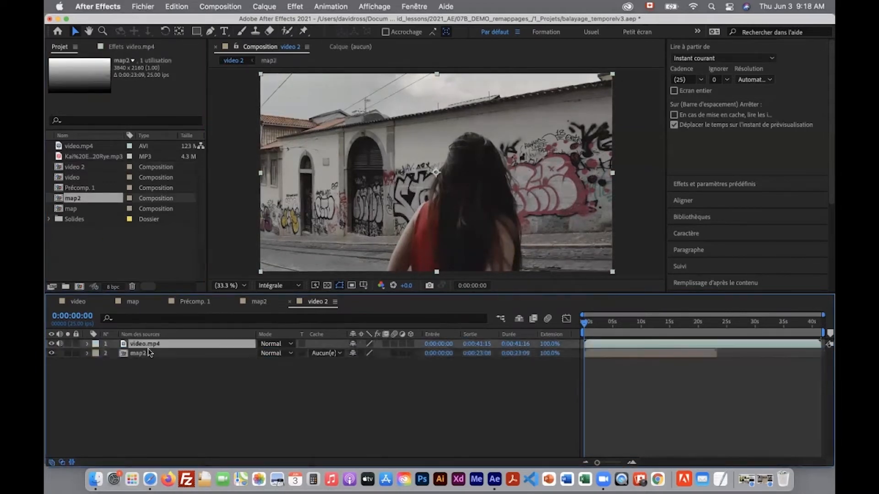
pyautogui.moveTo(822, 334); pyautogui.dragTo(718, 335)
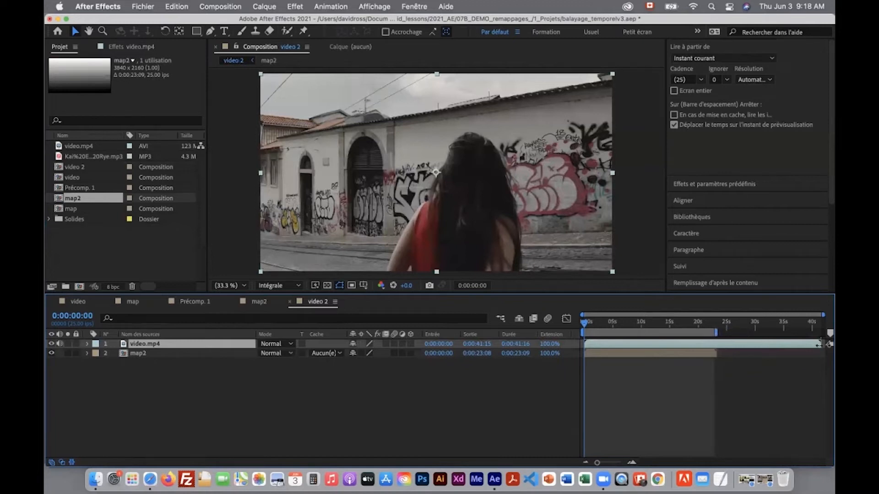
# Trim the video 2 composition to its work area and hide the map2 layer
pyautogui.rightClick(678, 334)
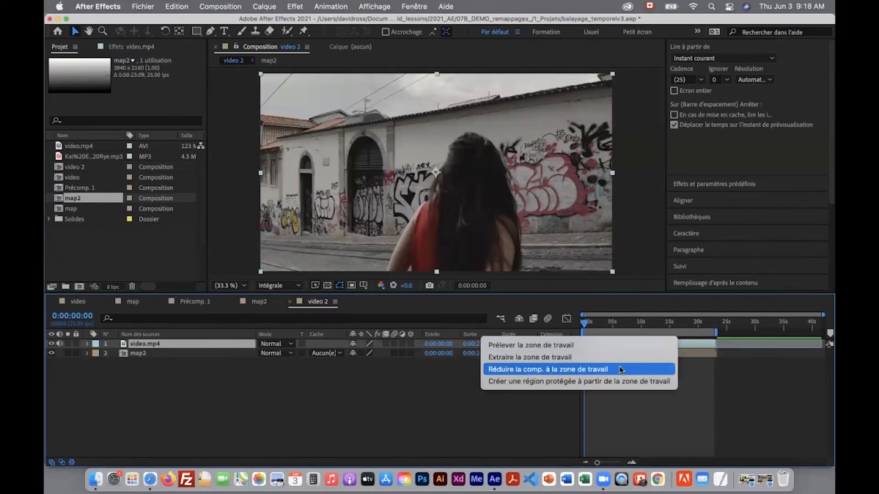
pyautogui.click(621, 369)
pyautogui.click(639, 324)
pyautogui.moveTo(638, 322)
pyautogui.mouseDown()
pyautogui.moveTo(646, 325)
pyautogui.moveTo(618, 326)
pyautogui.moveTo(694, 330)
pyautogui.moveTo(634, 329)
pyautogui.mouseUp()
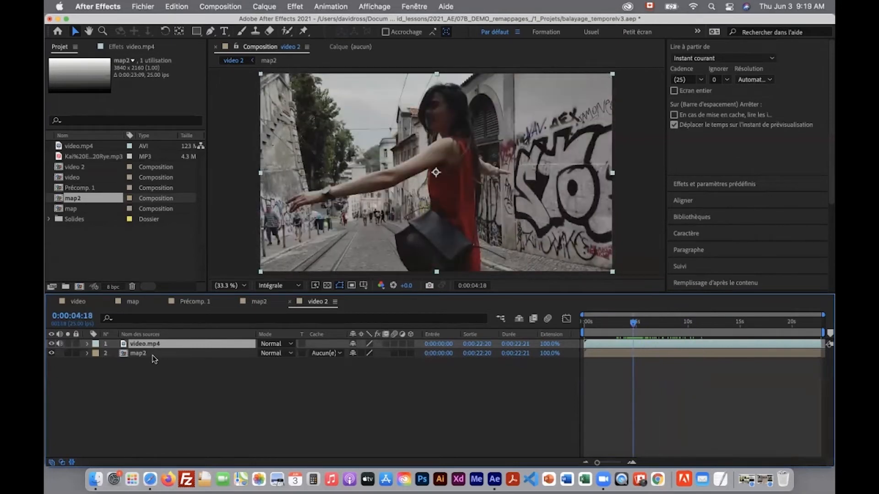
pyautogui.click(138, 353)
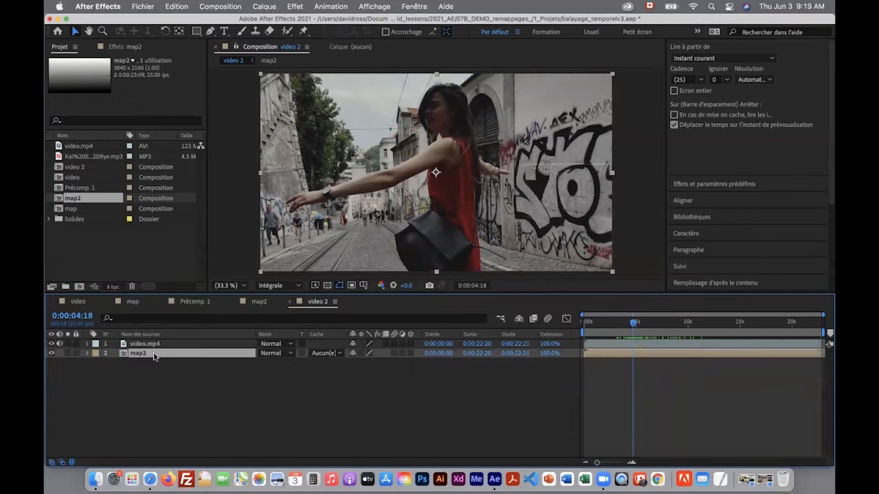
pyautogui.click(51, 354)
# Apply the Balayage temporel effect to the video.mp4 layer with map2 as its reference layer
pyautogui.click(148, 344)
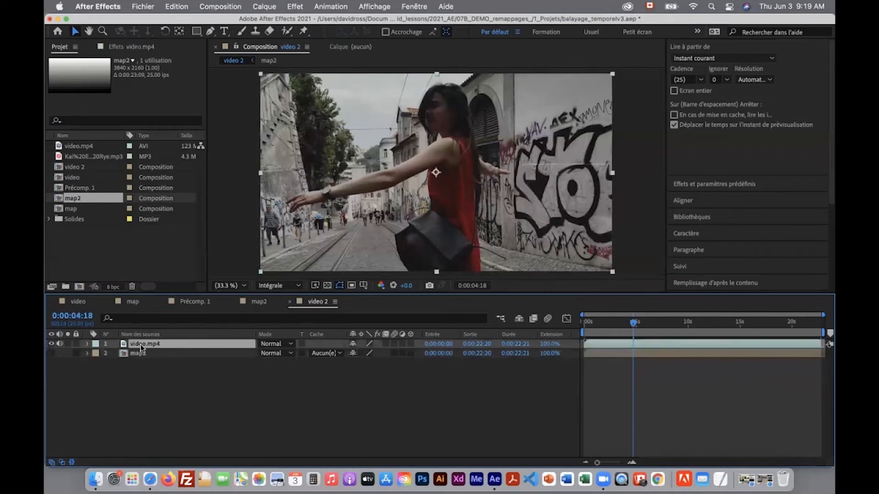
pyautogui.click(301, 7)
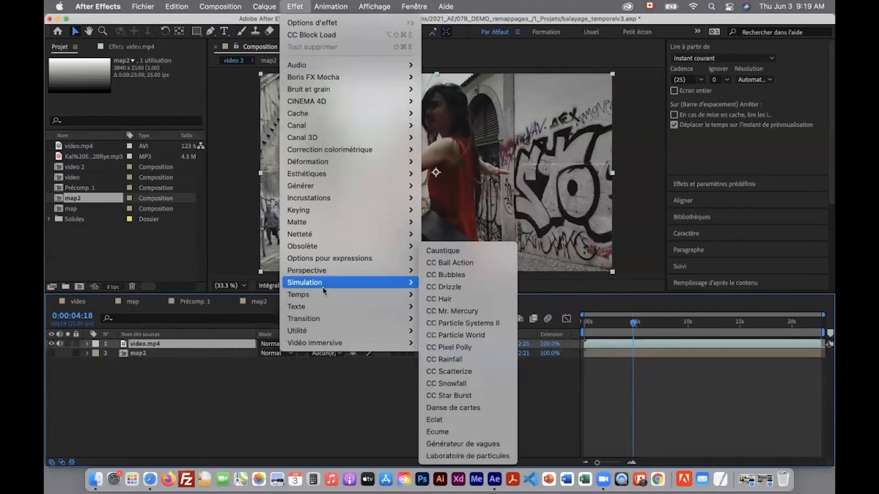
pyautogui.moveTo(323, 294)
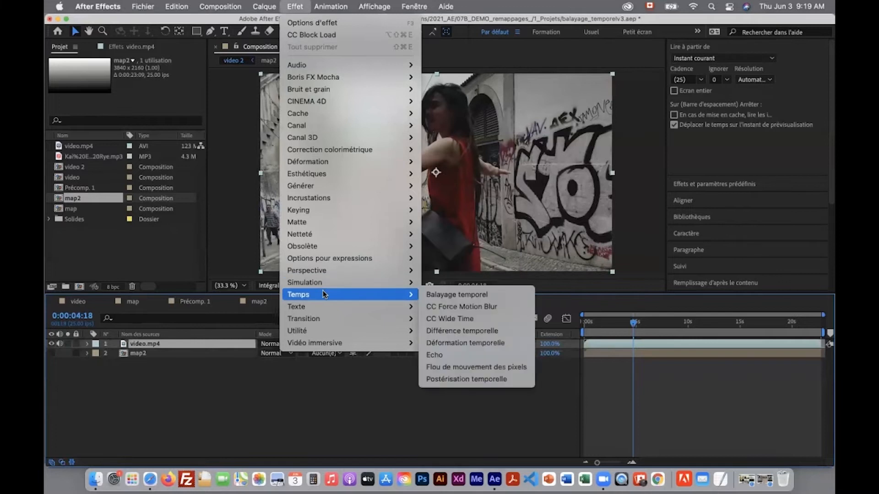
pyautogui.click(471, 296)
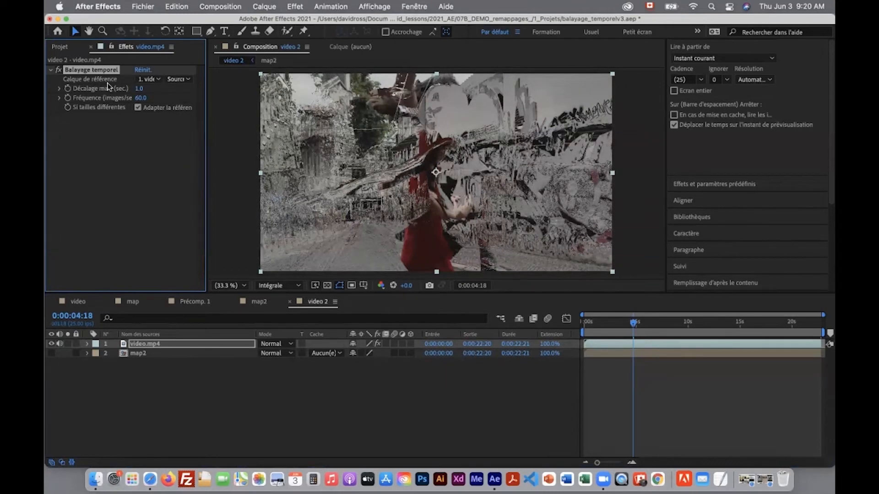
pyautogui.click(149, 78)
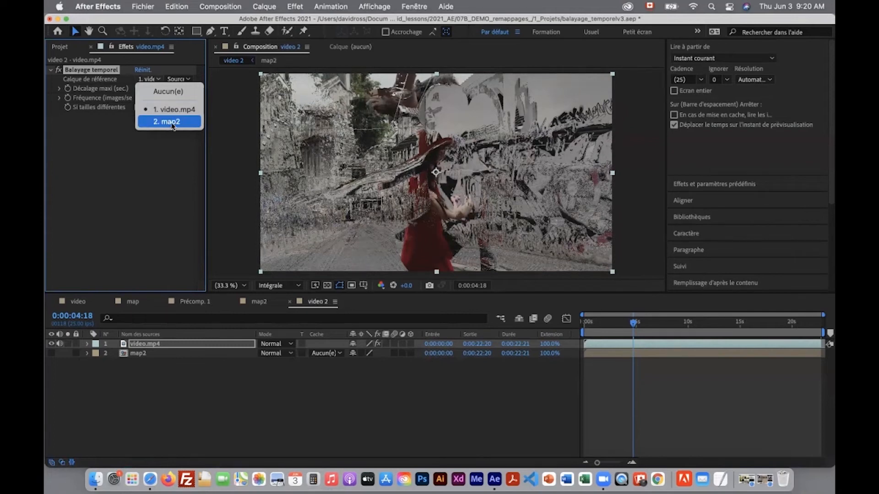
pyautogui.click(170, 121)
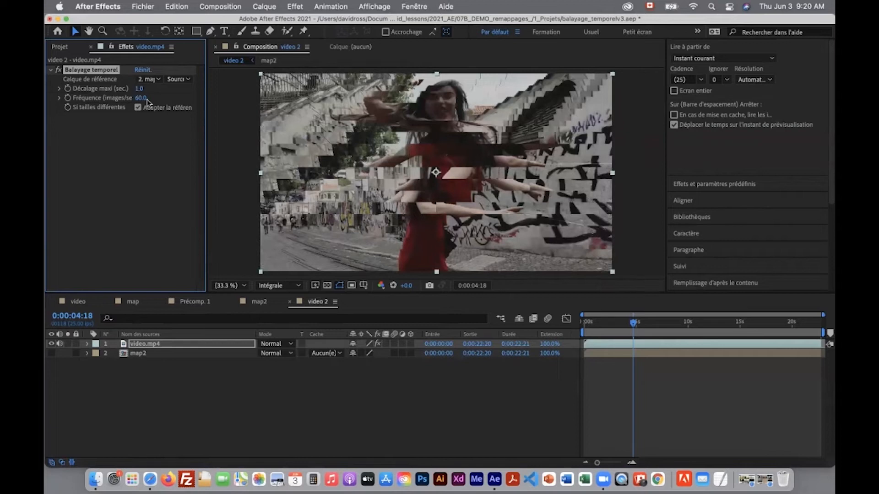
# Set the time displacement's maximum offset to 1.5 seconds and its frequency to 30 images per second
pyautogui.moveTo(136, 88); pyautogui.dragTo(163, 89)
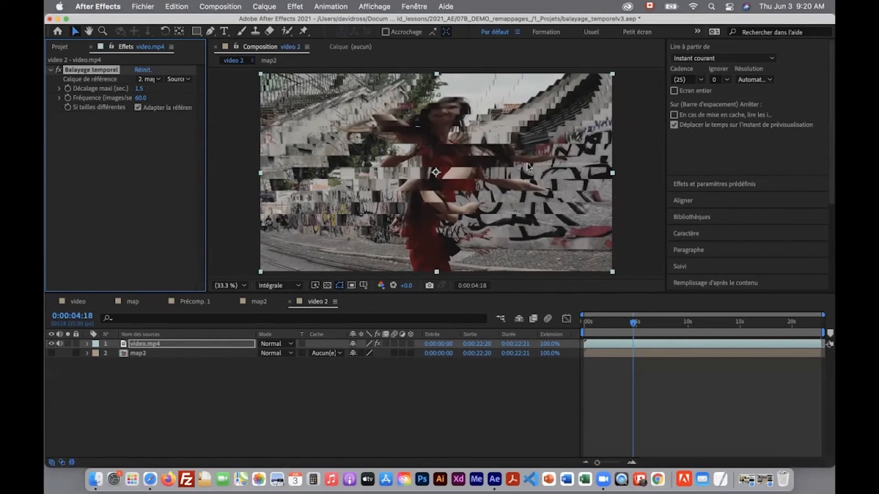
pyautogui.click(139, 99)
pyautogui.write('30')
pyautogui.press('Return')
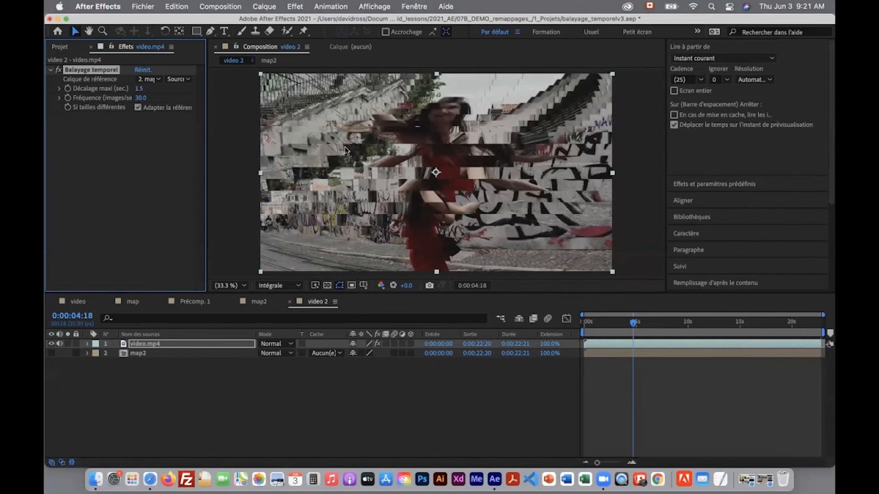
# Animate the maximum offset from 0 at 0:00:00:01 to 1.5 at 0:00:04:18 and preview the ramp up to about 0:00:03:07
pyautogui.click(87, 344)
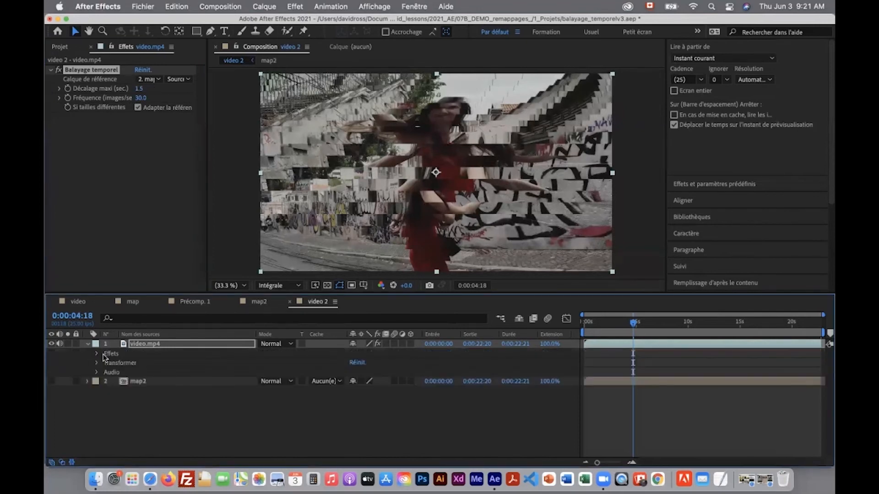
pyautogui.click(89, 344)
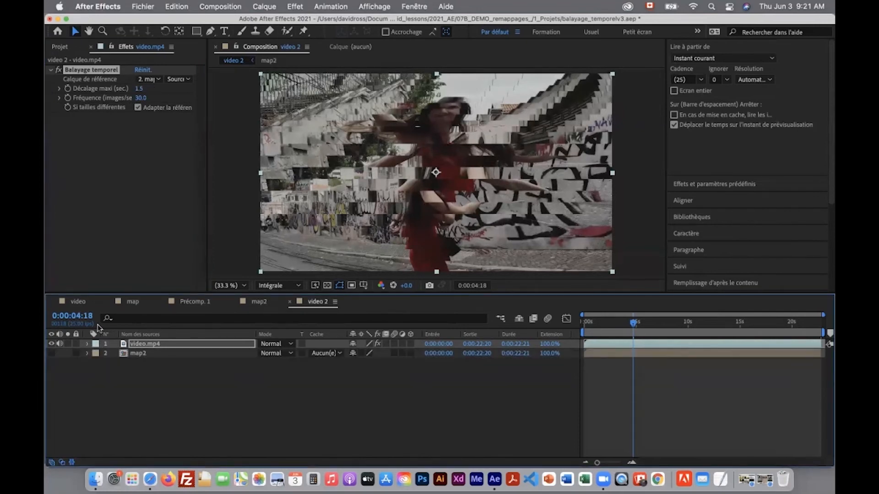
pyautogui.click(136, 89)
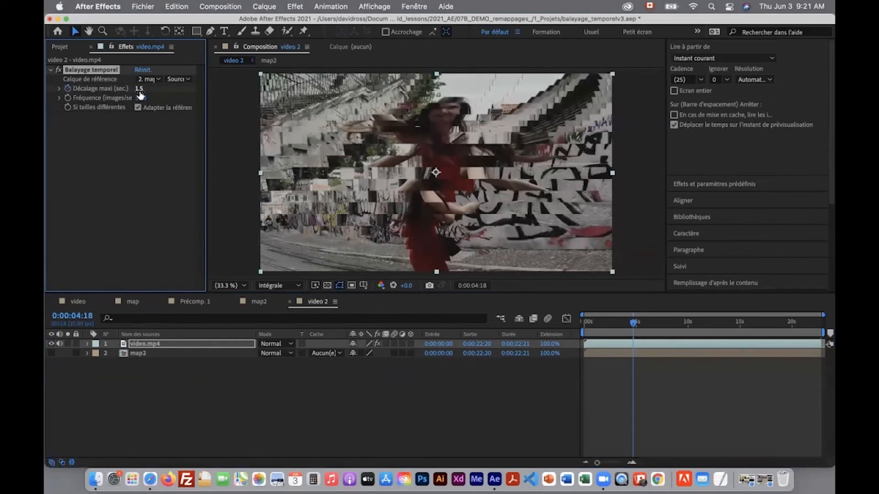
pyautogui.moveTo(631, 323); pyautogui.dragTo(581, 321)
pyautogui.click(139, 89)
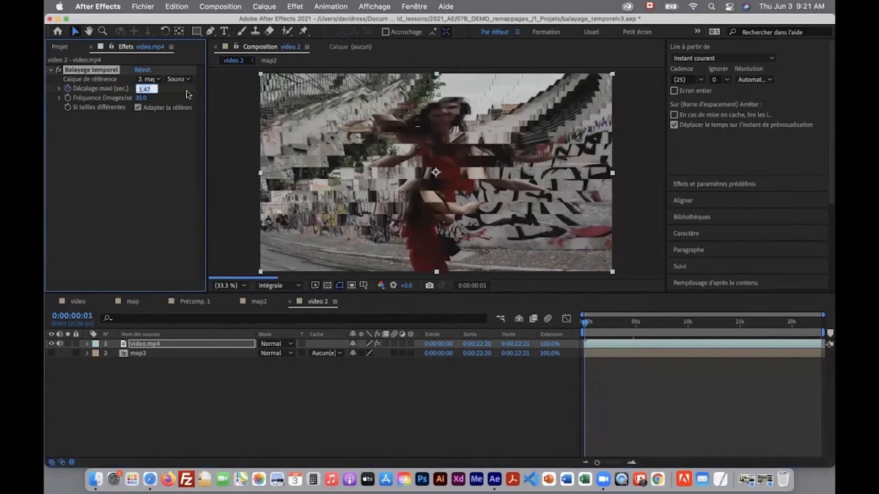
pyautogui.write('0')
pyautogui.press('Return')
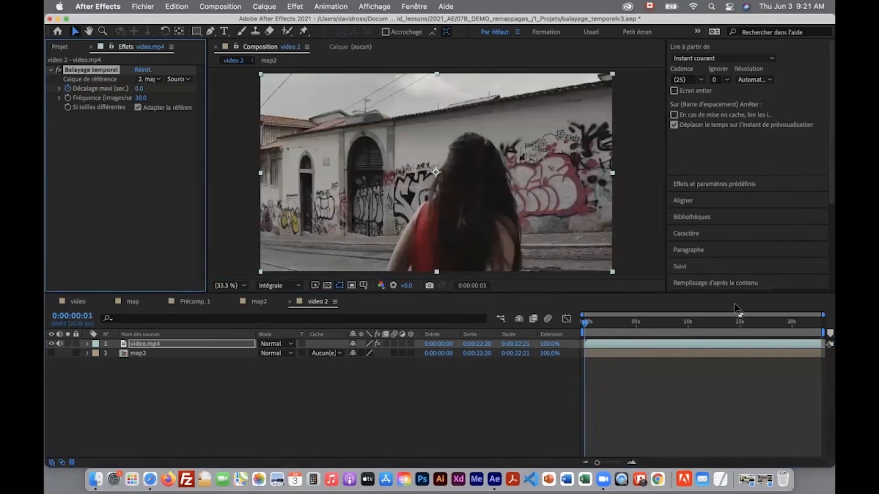
pyautogui.click(588, 323)
pyautogui.moveTo(592, 327); pyautogui.dragTo(618, 328)
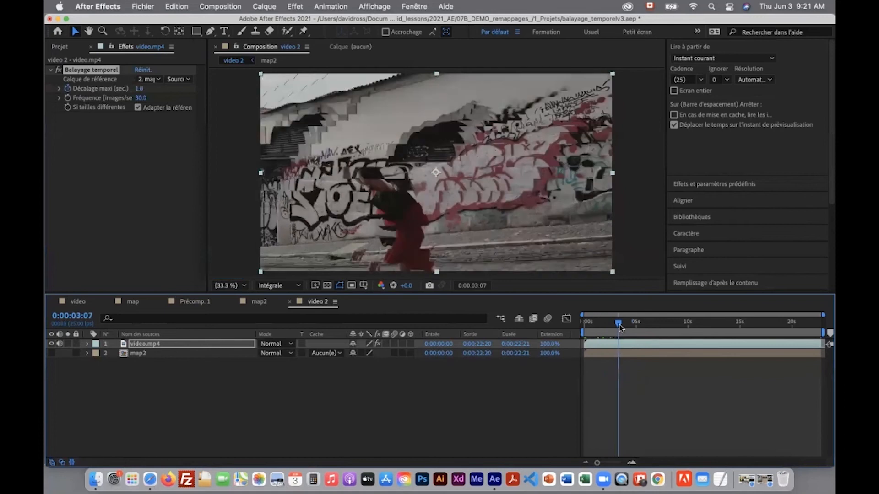
# Examine the effects and keyframes of the video.mp4 layer in Précomp. 1 and scrub through the finished example
pyautogui.click(76, 301)
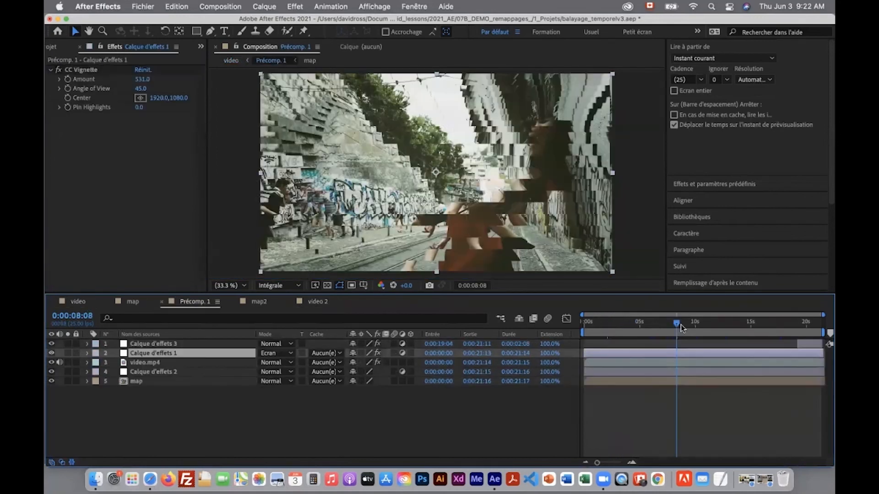
pyautogui.click(145, 362)
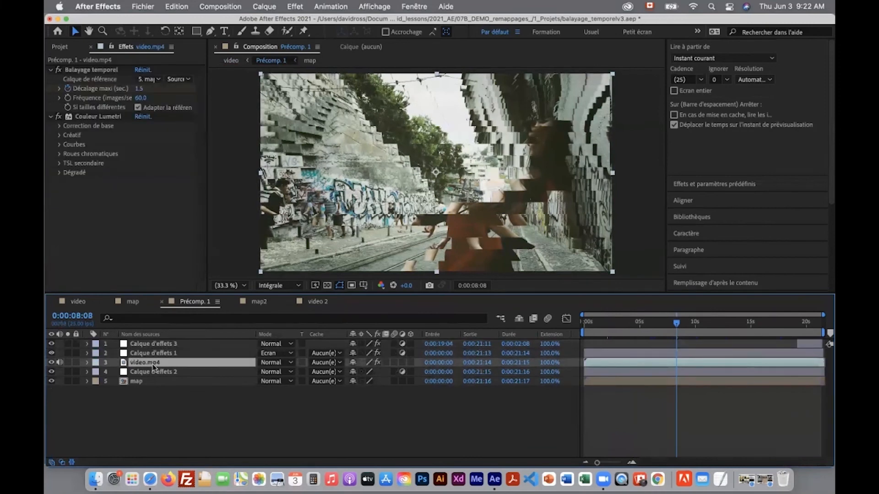
pyautogui.press('u')
pyautogui.moveTo(676, 324); pyautogui.dragTo(713, 323)
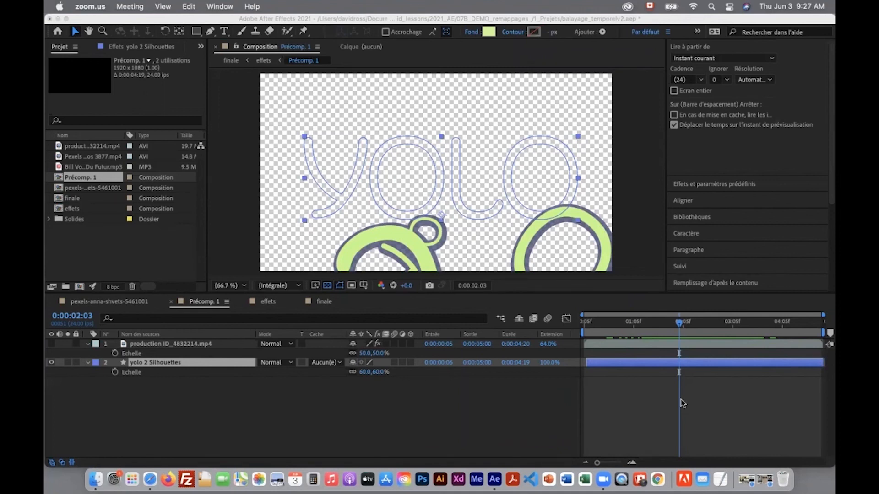
# Show the production ID_4832214.mp4 layer, hide yolo 2 Silhouettes in Précomp. 1, and preview the displacement around 0:00:02:11
pyautogui.click(680, 399)
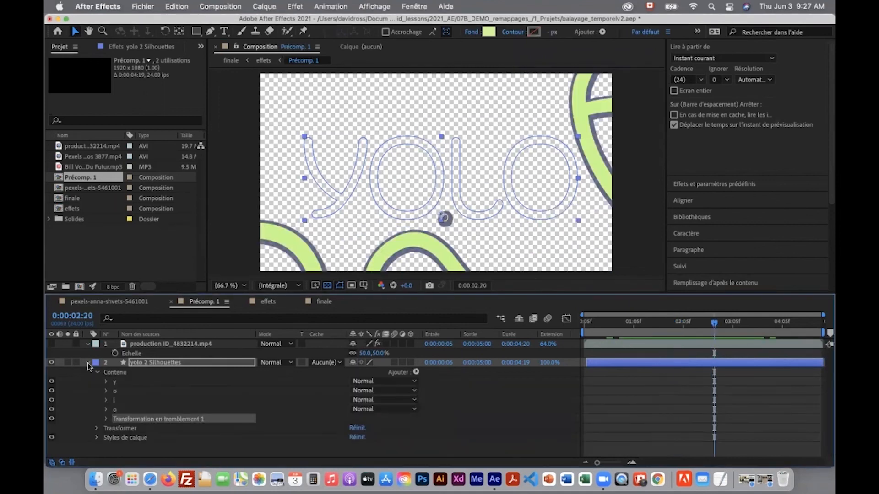
pyautogui.click(87, 362)
pyautogui.click(50, 345)
pyautogui.click(50, 362)
pyautogui.click(483, 427)
pyautogui.click(727, 323)
pyautogui.moveTo(726, 326); pyautogui.dragTo(694, 324)
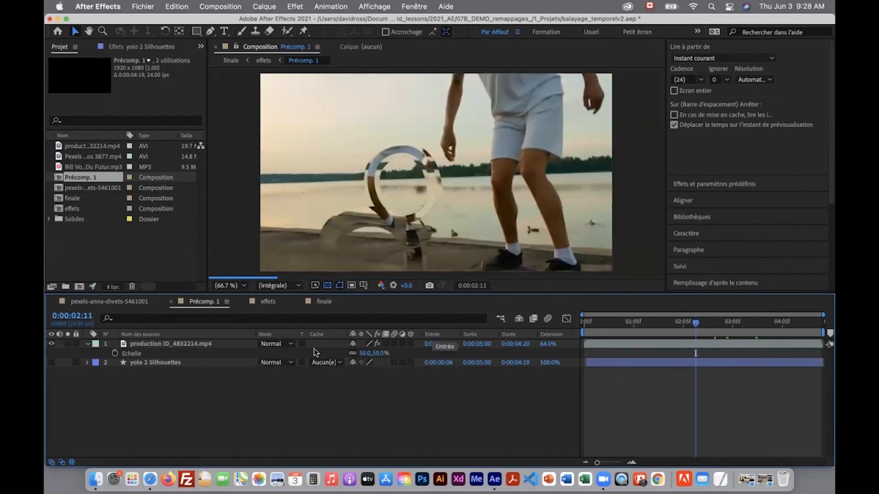
# Preview the finale composition from about 0:00:03:06 to 0:00:04:11
pyautogui.click(325, 303)
pyautogui.click(668, 327)
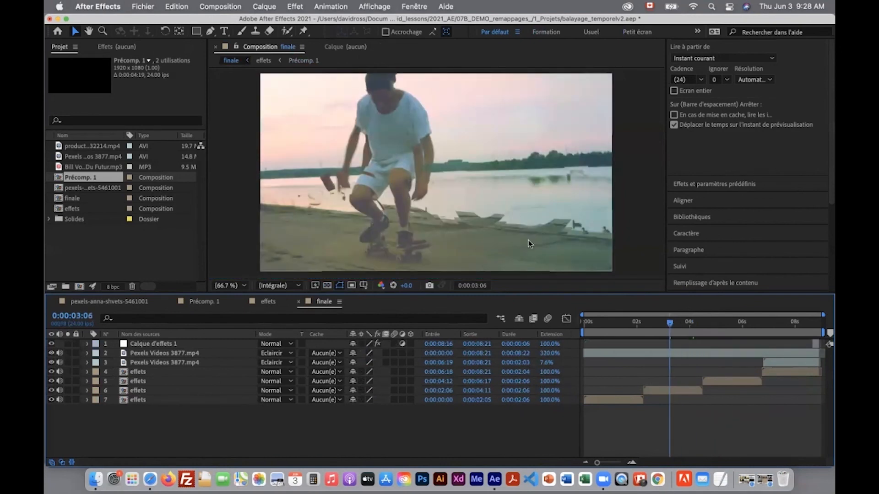
pyautogui.moveTo(669, 324); pyautogui.dragTo(699, 324)
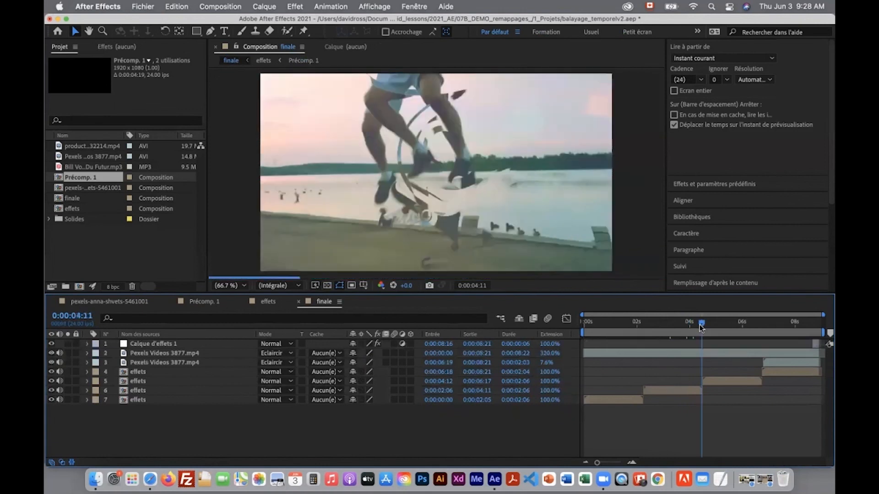